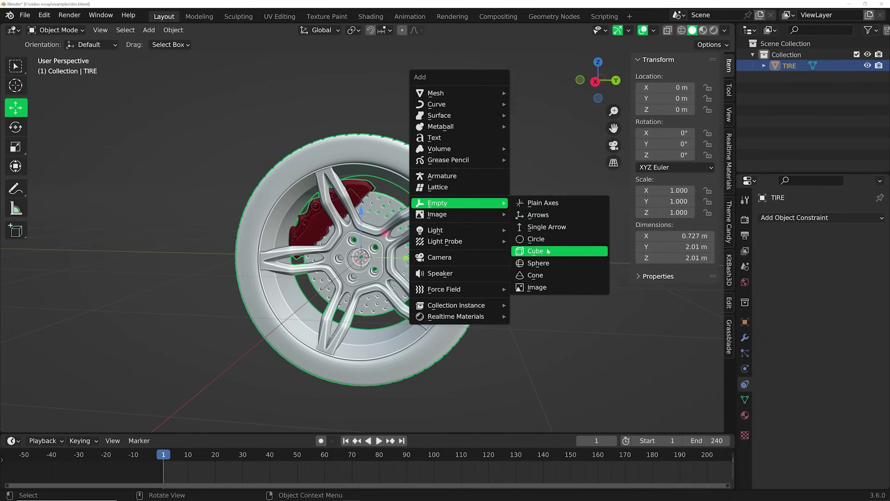
Add an Empty and parent the TIRE to it as an Object parent.
click(547, 254)
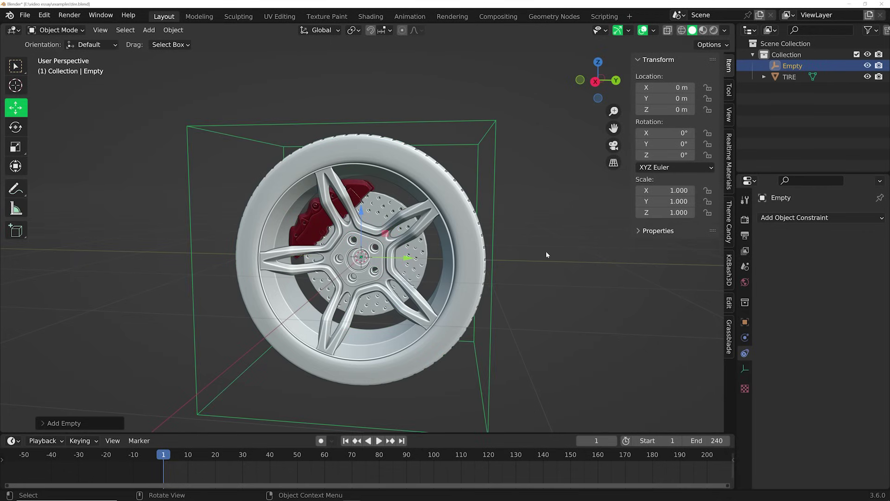
shift+drag(473, 236, 494, 131)
key(ctrl+p)
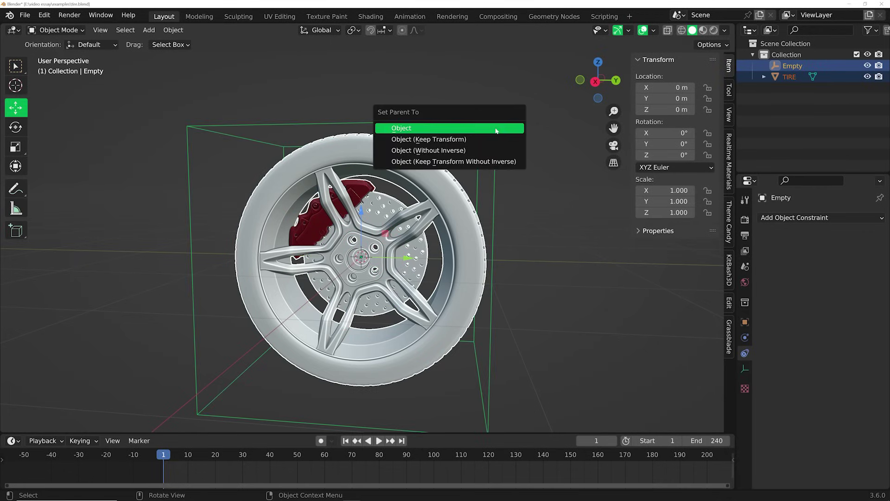
click(495, 131)
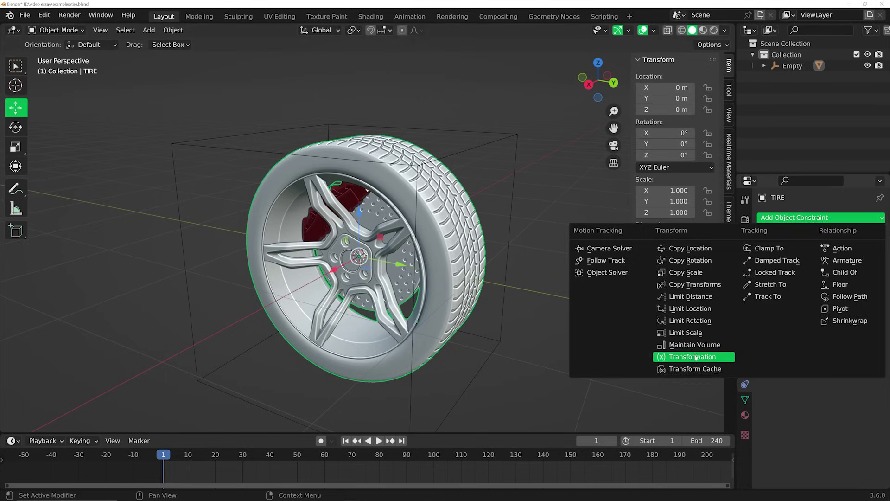
Add a Transformation constraint to the tire targeting the Empty in Local Space.
click(695, 357)
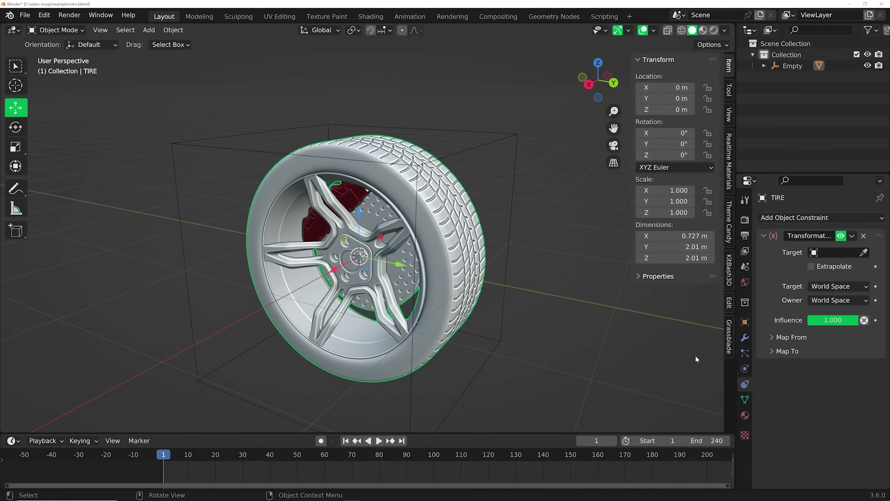
click(828, 253)
click(834, 270)
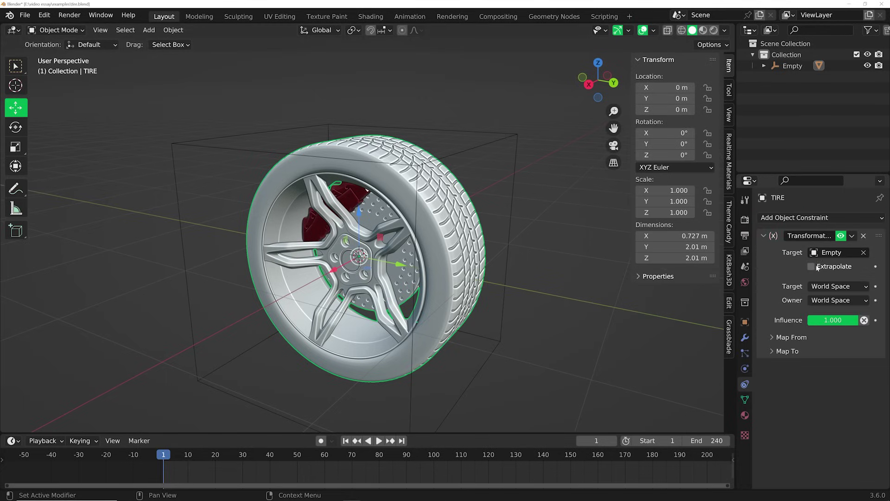
click(836, 287)
click(830, 323)
click(832, 300)
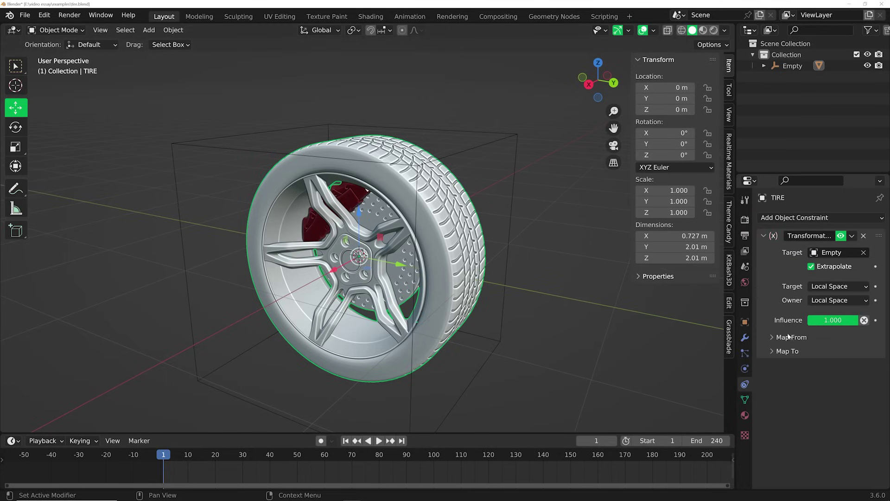
Map the Empty's Y location to the tire's X rotation, then slide the Empty along Y to test it.
click(789, 337)
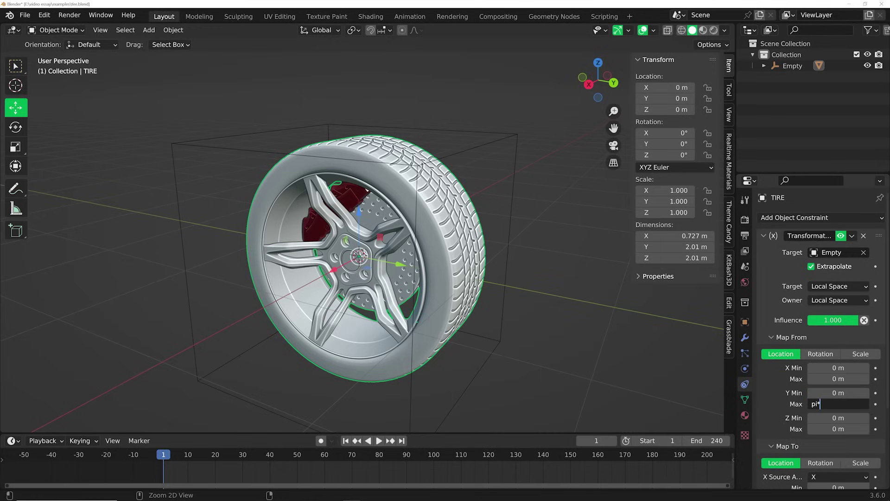
scroll(841, 399, down, 5)
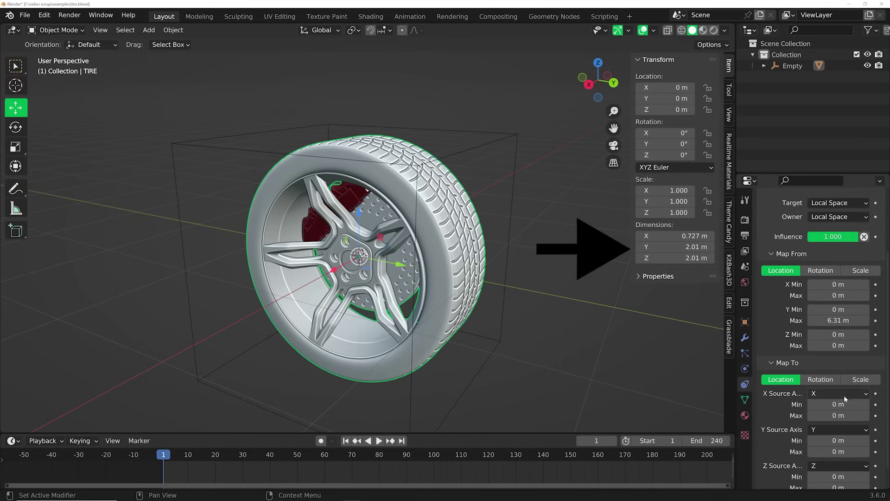
click(832, 364)
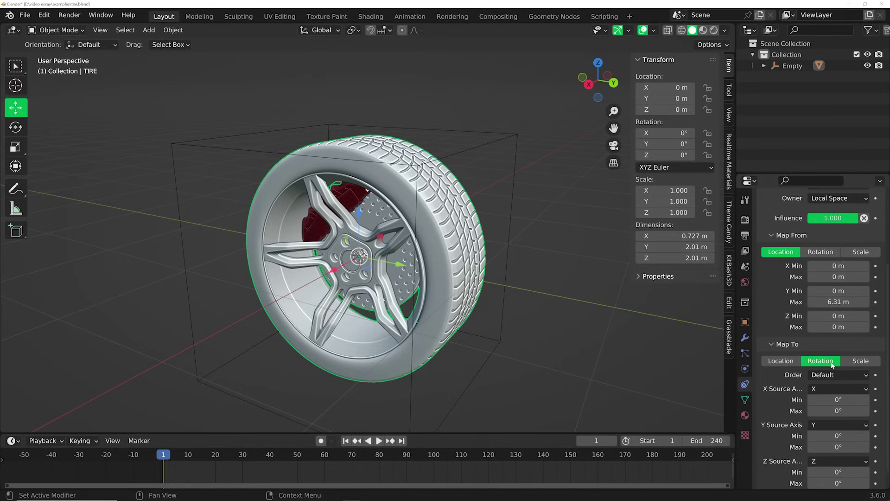
click(831, 390)
click(818, 412)
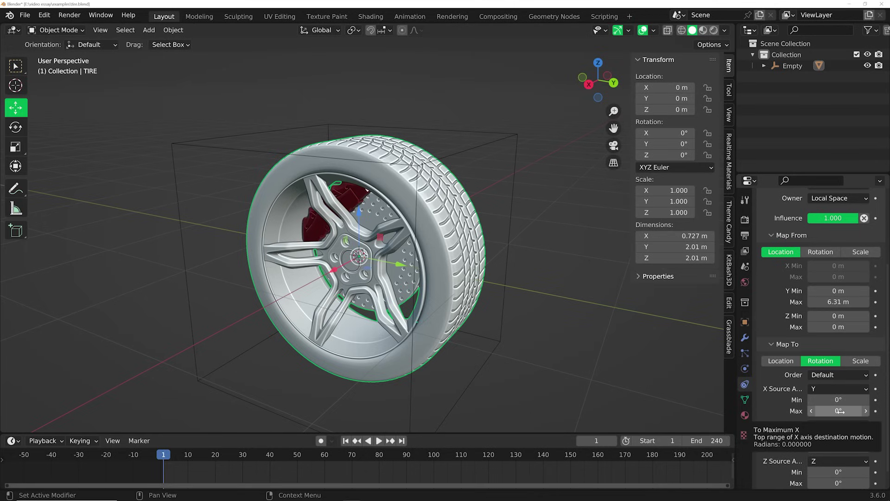
click(840, 411)
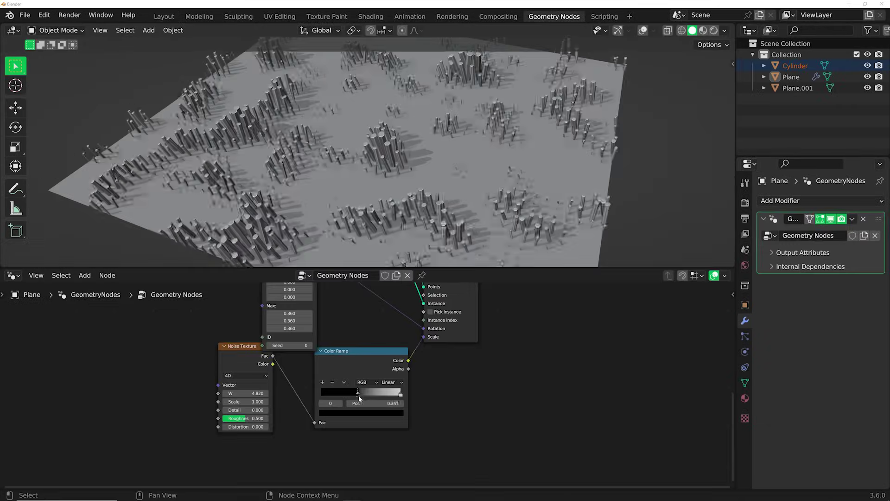
drag(359, 398, 322, 395)
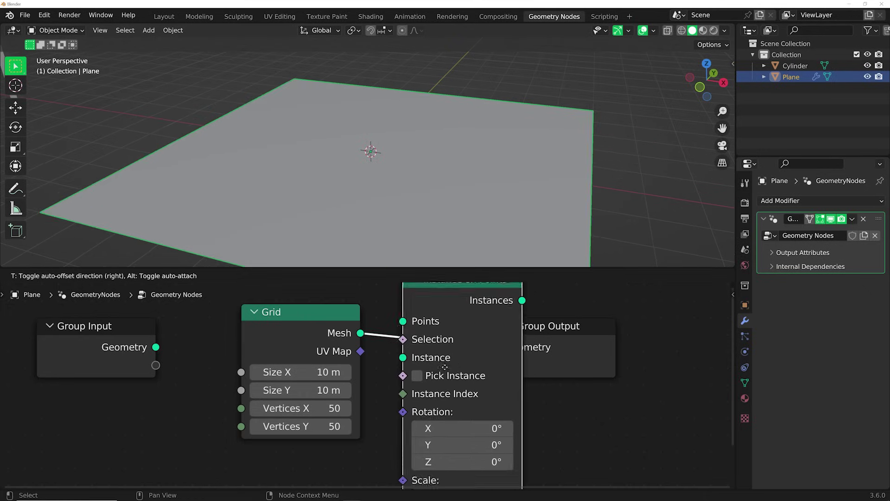
Insert Instance on Points after the Grid and instance the Cylinder geometry on it.
click(456, 325)
scroll(454, 333, down, 2)
drag(354, 399, 388, 343)
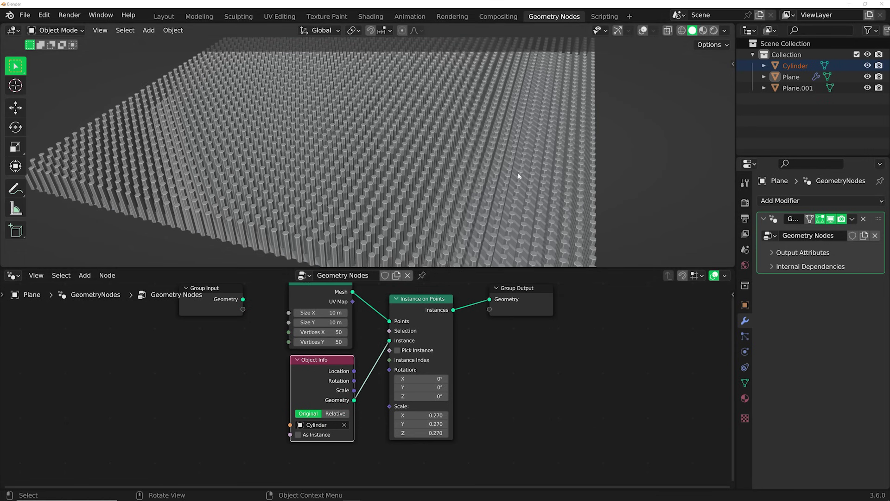
Feed the Noise Texture through a Color Ramp, darkening the white stop and moving the black stop to 0.677.
drag(218, 381, 266, 459)
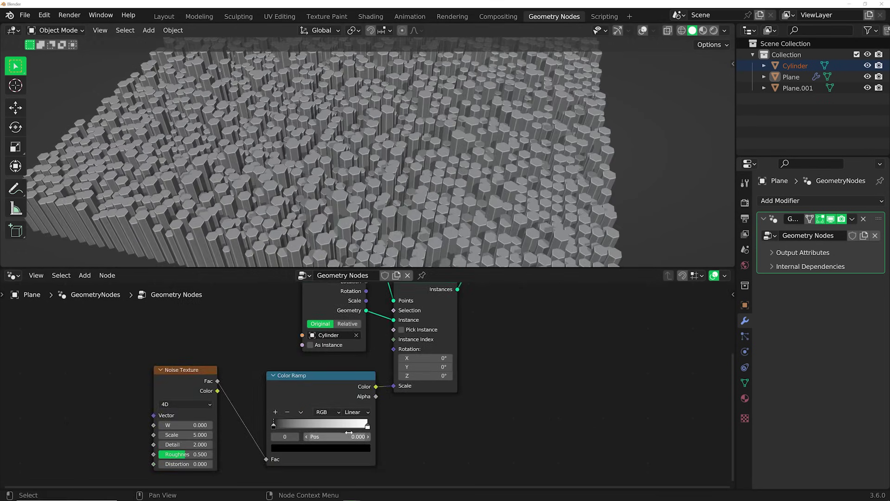
click(365, 448)
drag(351, 323, 348, 335)
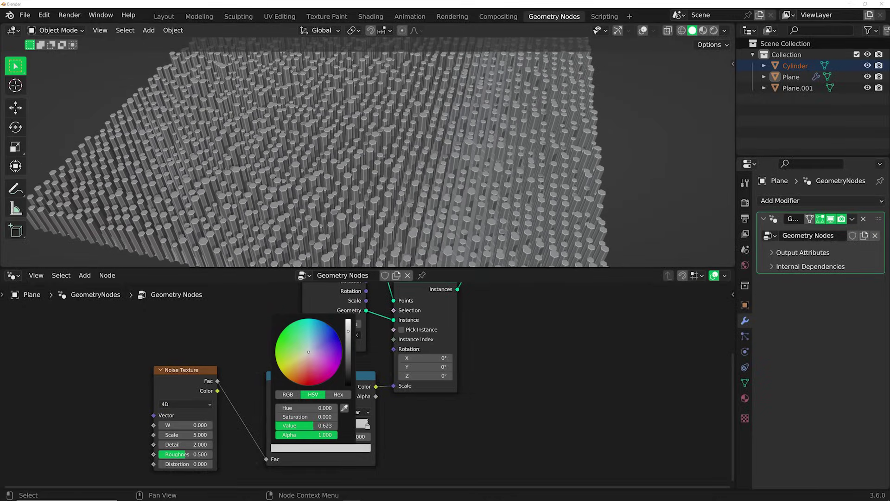
mouse_move(271, 425)
mouse_down()
mouse_move(319, 425)
mouse_move(267, 424)
mouse_up()
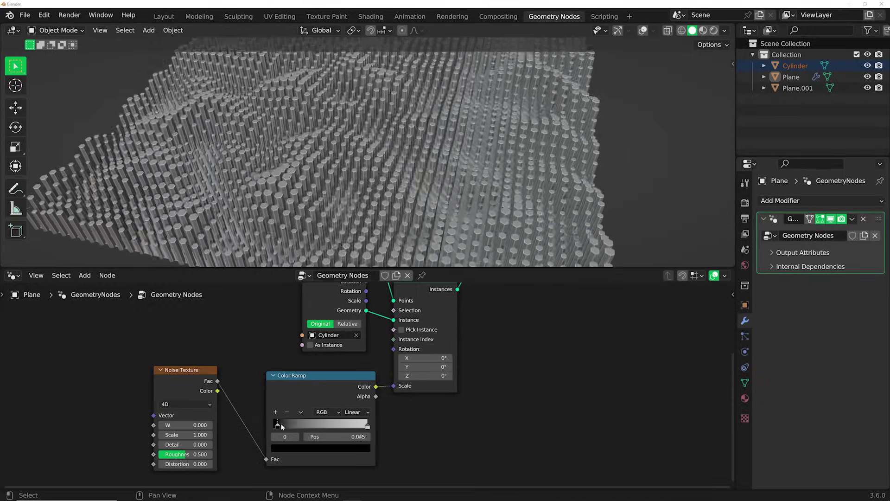
mouse_move(273, 425)
mouse_down()
mouse_move(345, 427)
mouse_move(273, 425)
mouse_up()
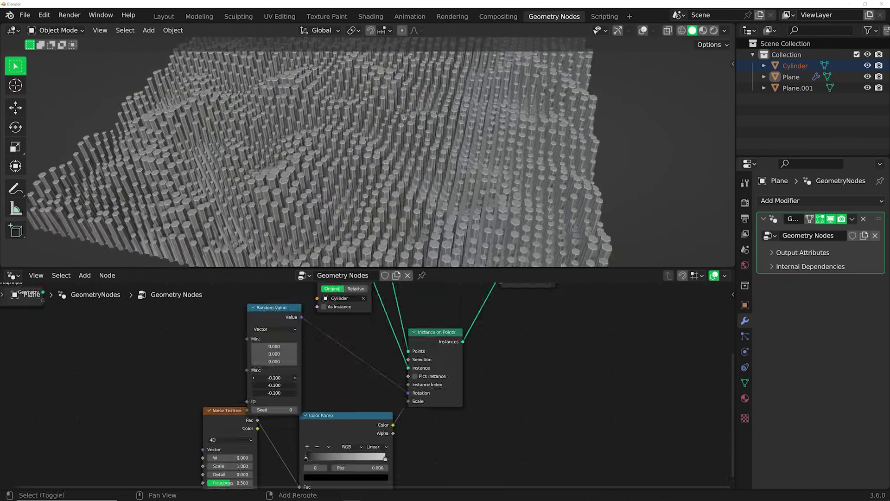
Increase the pillars' random tilt, change the noise W value, and push the black stop to 0.901.
drag(274, 377, 274, 377)
middle_drag(353, 396, 368, 331)
mouse_move(245, 393)
mouse_down()
mouse_move(278, 393)
mouse_move(252, 393)
mouse_up()
mouse_move(321, 392)
mouse_down()
mouse_move(393, 392)
mouse_move(317, 394)
mouse_up()
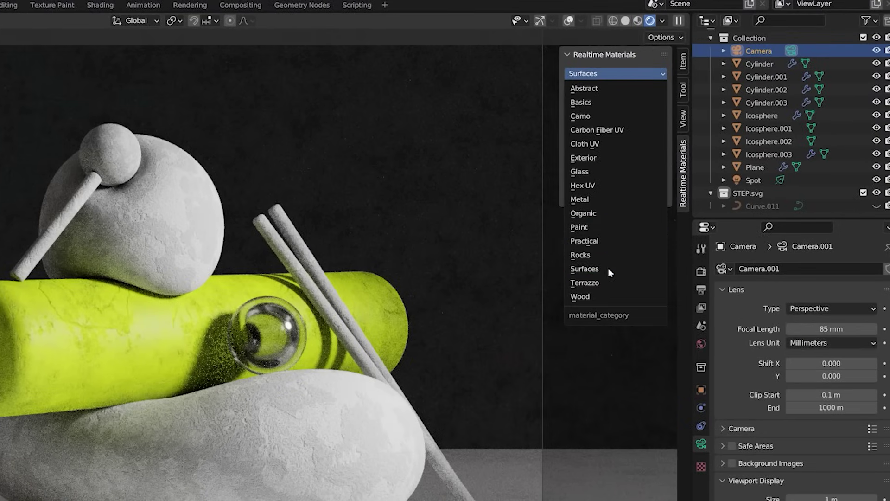
Browse the Carbon Fiber UV, Cloth UV, Basics and Wood UV material categories.
click(620, 131)
click(620, 133)
click(618, 74)
click(606, 142)
click(606, 140)
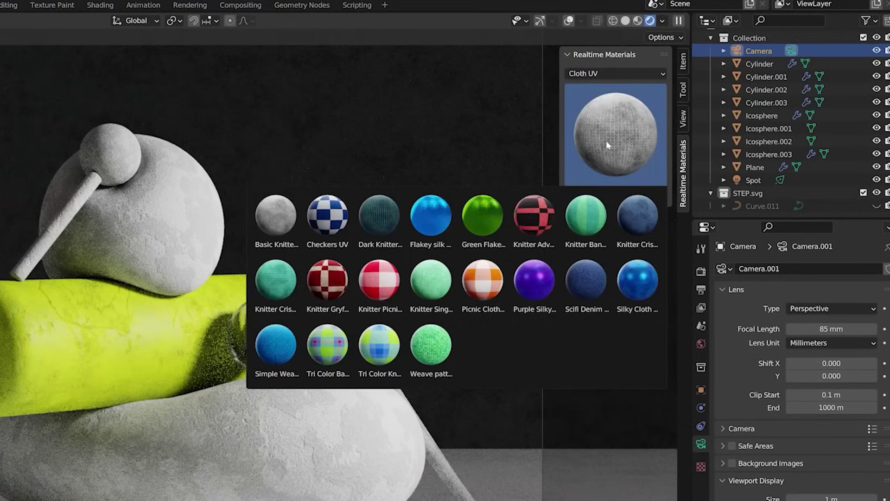
click(604, 73)
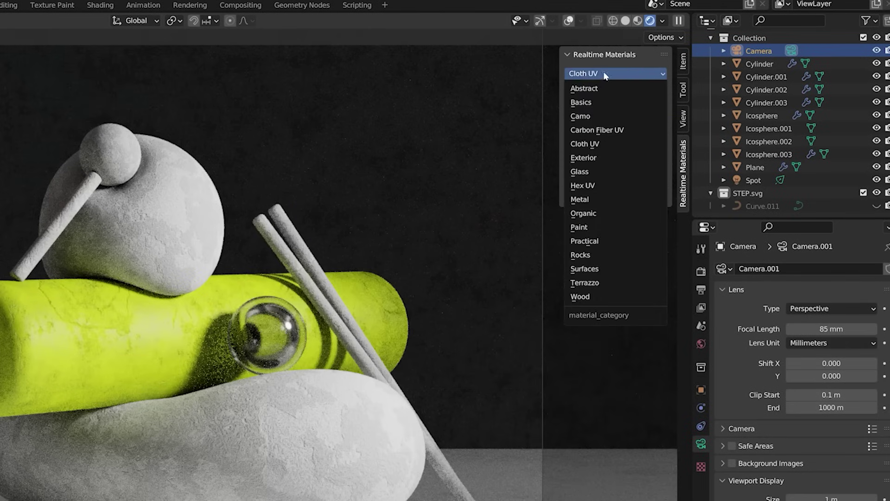
click(602, 98)
click(602, 97)
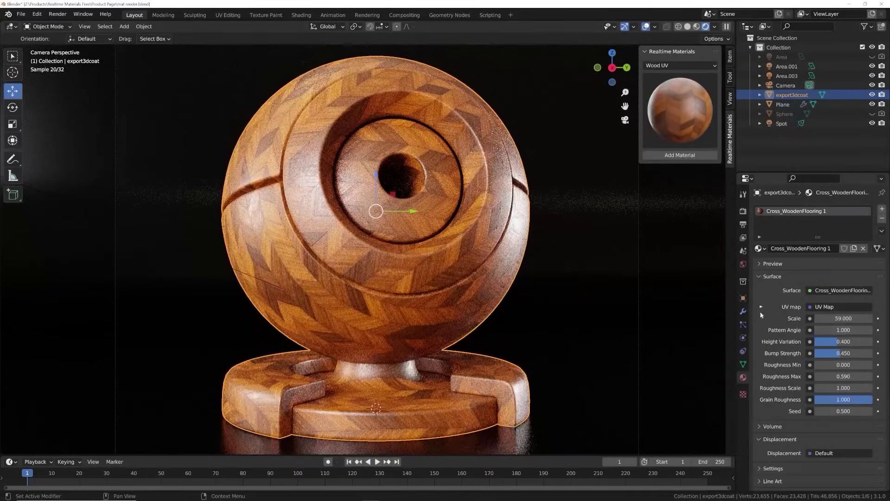
click(680, 110)
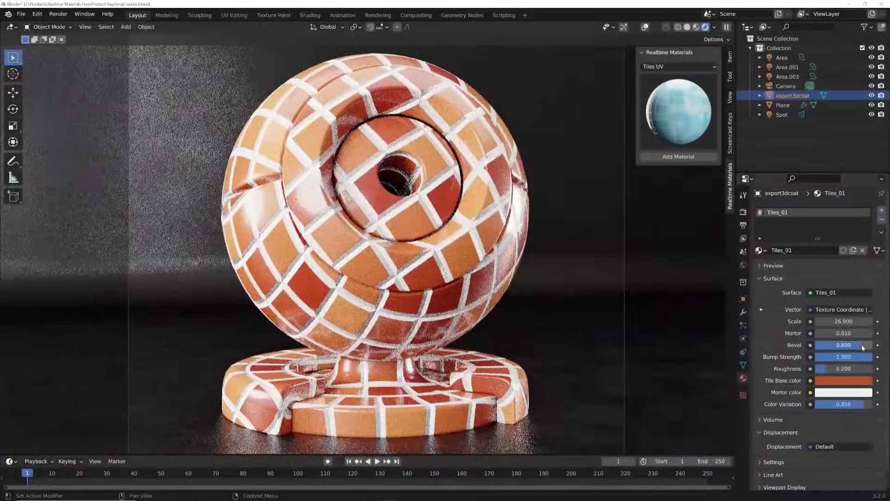
Set the Tiles_01 material's Bevel to 0.809.
click(861, 343)
text(0.809)
key(Return)
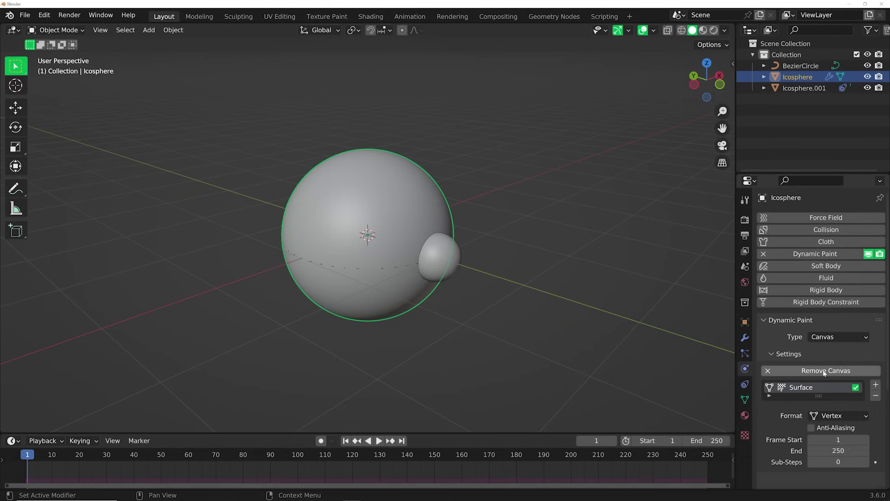
Set the icosphere canvas Surface Type to Displace and make the small sphere a Dynamic Paint brush.
scroll(830, 401, down, 3)
scroll(829, 401, down, 5)
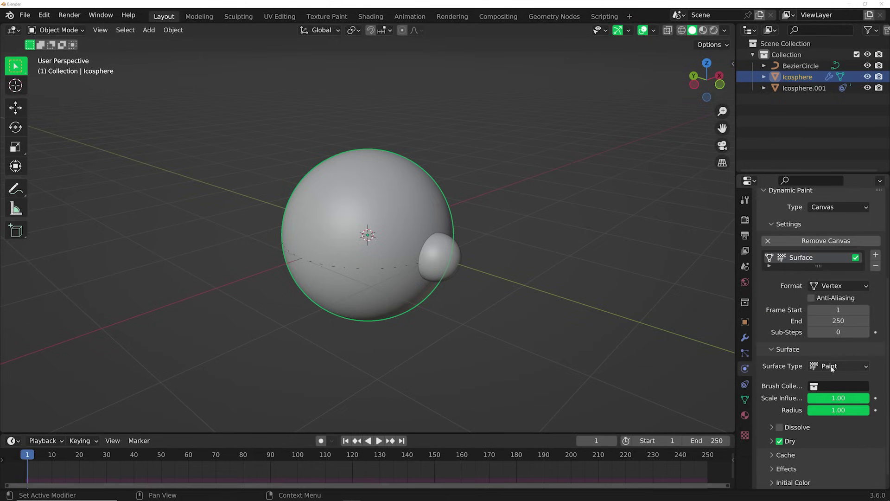
click(833, 366)
click(833, 391)
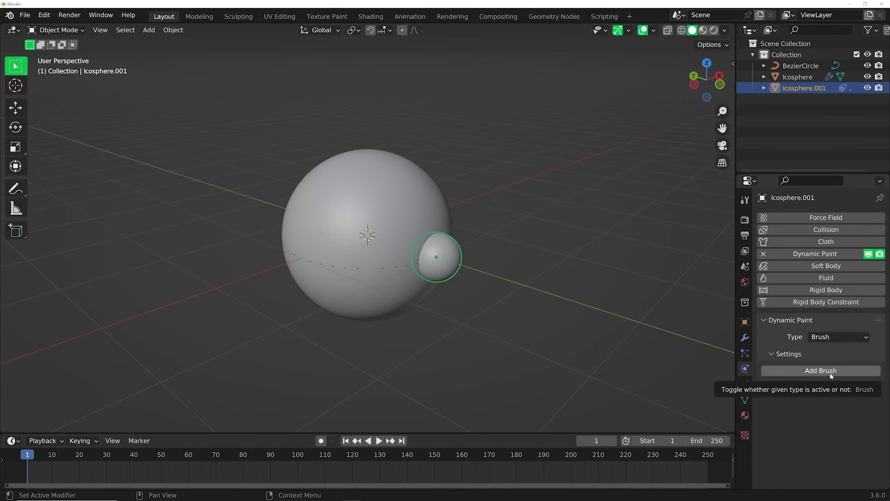
click(831, 371)
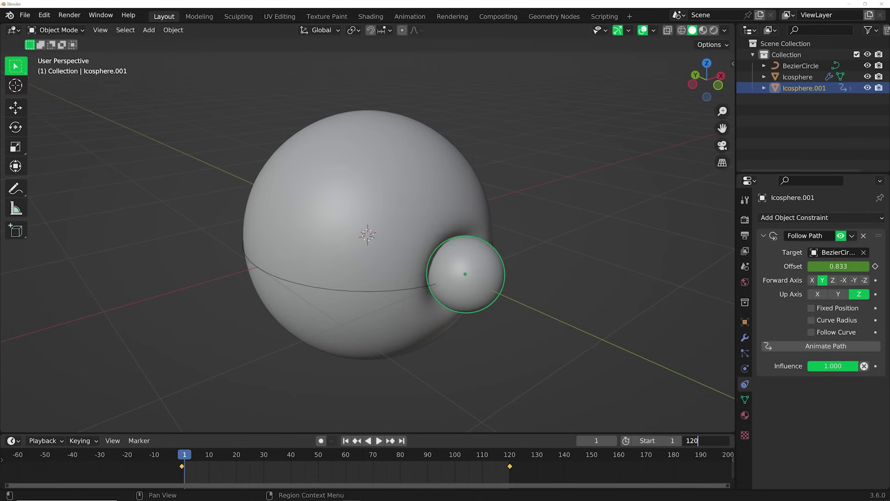
Set the end frame to 360 and play the animation.
text(3)
key(Return)
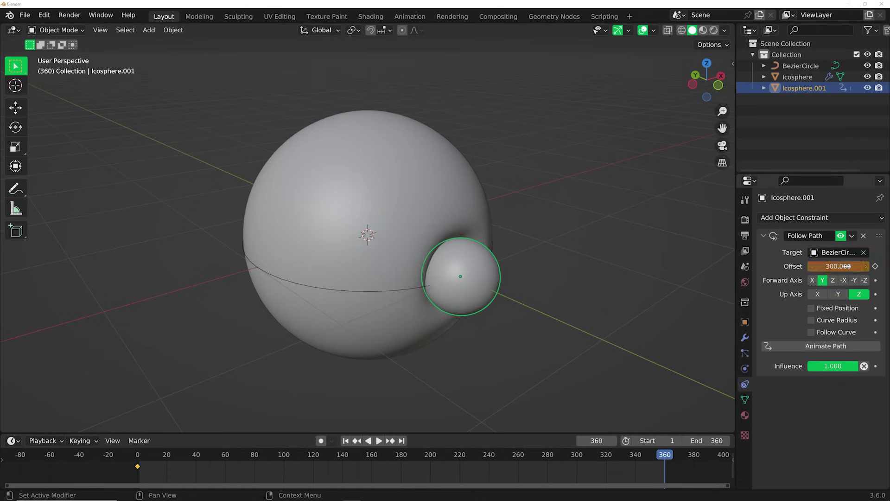
key(space)
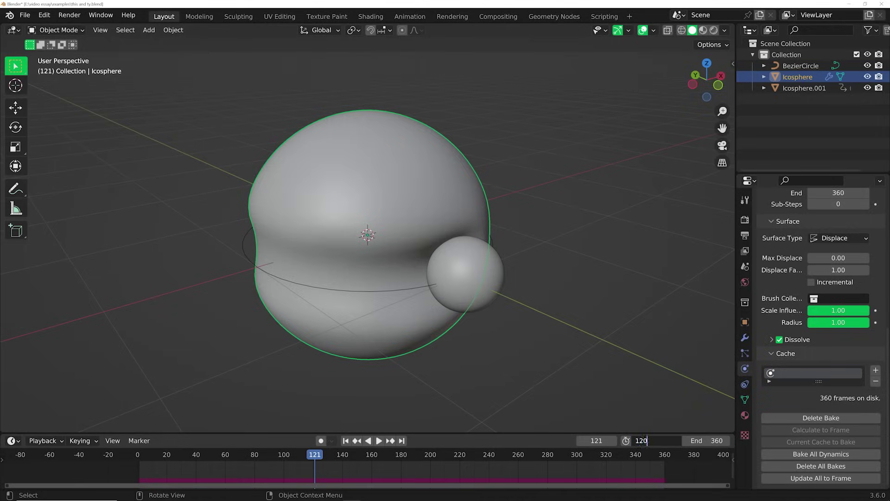
Enter 120 in the timeline's Start field.
key(Return)
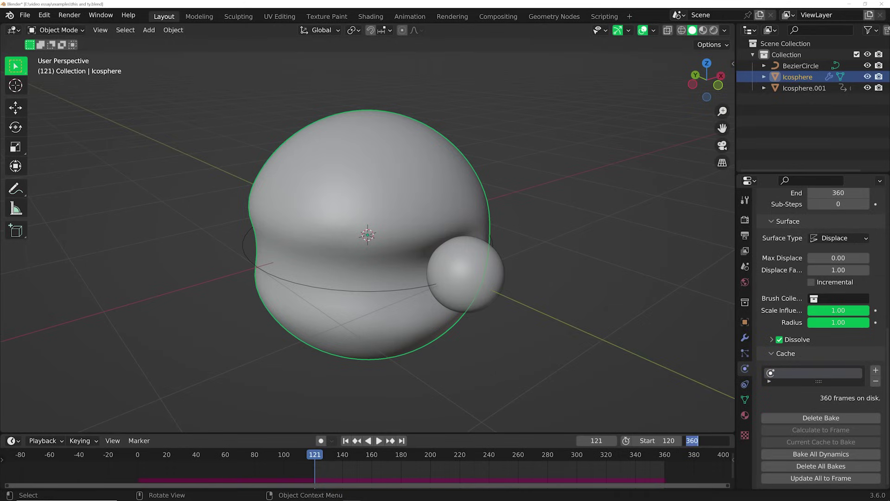
Set the end frame to 240, play the animation, then move empty 1 to the cube's bottom corner.
text(0)
key(Return)
key(space)
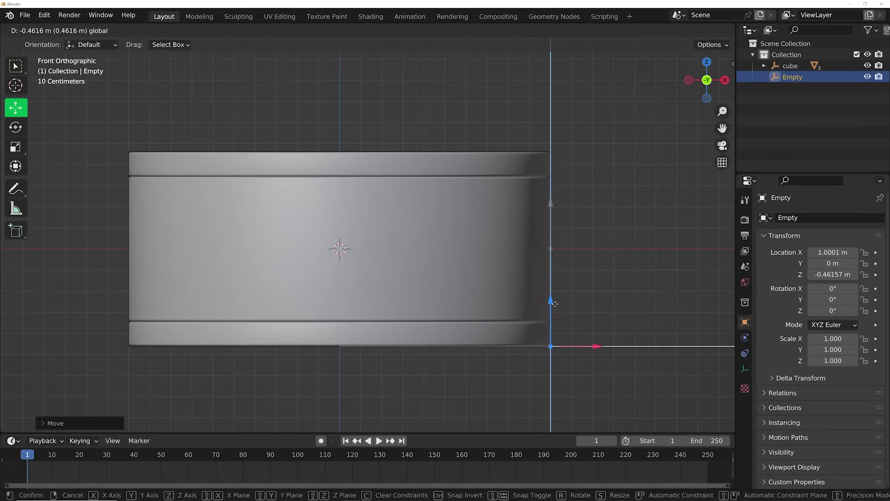
drag(555, 304, 555, 304)
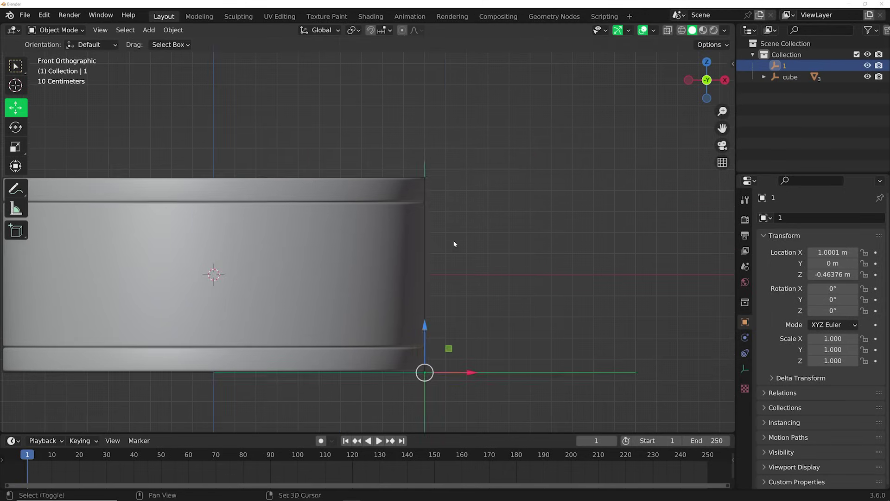
Duplicate empty 1 to the cube's other three corners, naming the last copy 4.
key(shift+d)
key(z)
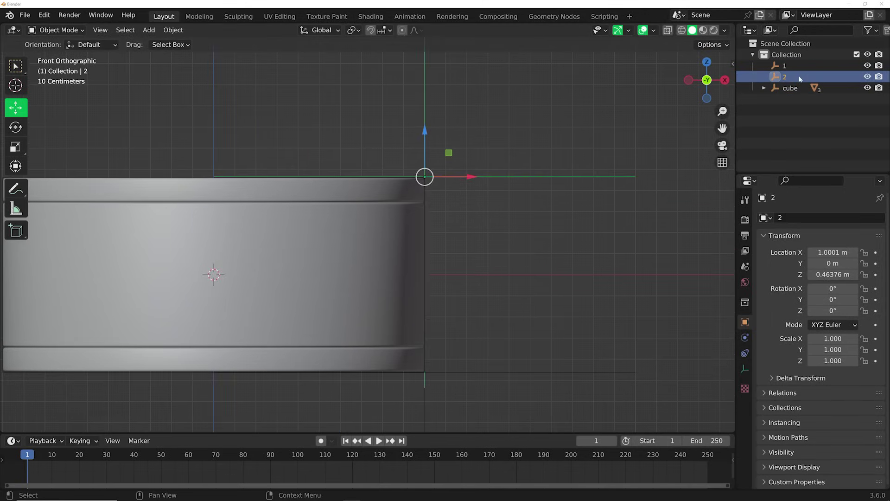
key(shift+d)
key(g)
key(x)
click(211, 179)
key(shift+d)
key(z)
click(794, 106)
text(4)
key(Return)
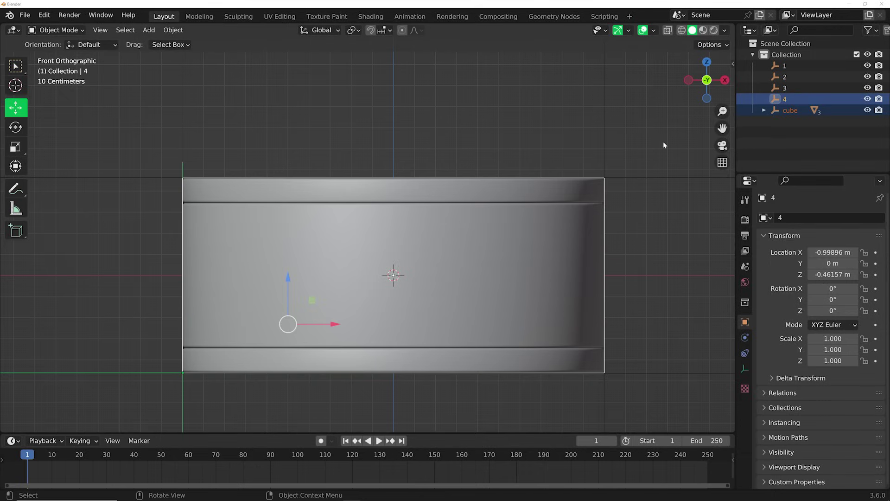
Chain-parent the cube to empty 4, 4 to 3, 3 to 2, and 2 to 1.
key(ctrl+p)
click(664, 145)
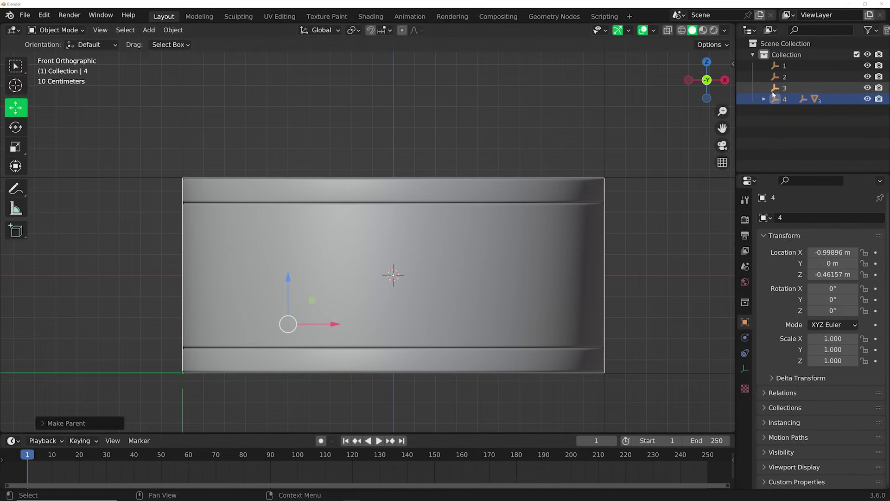
click(787, 93)
key(ctrl+p)
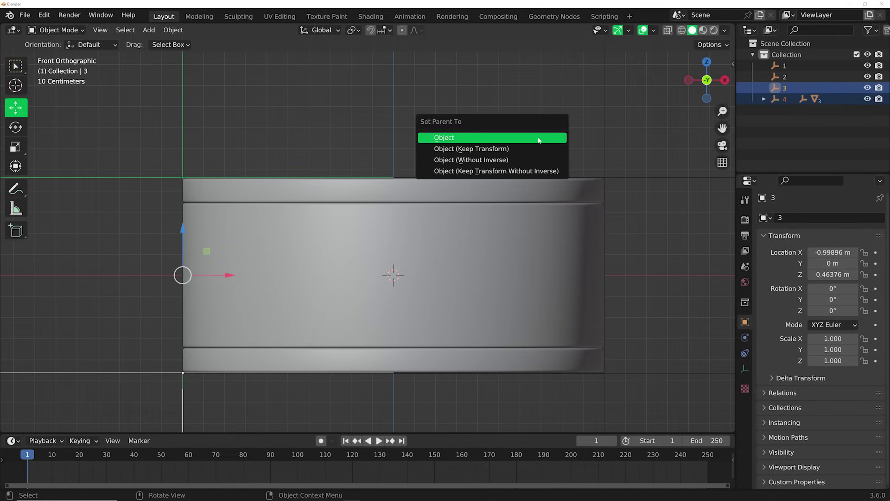
click(538, 138)
ctrl+click(777, 77)
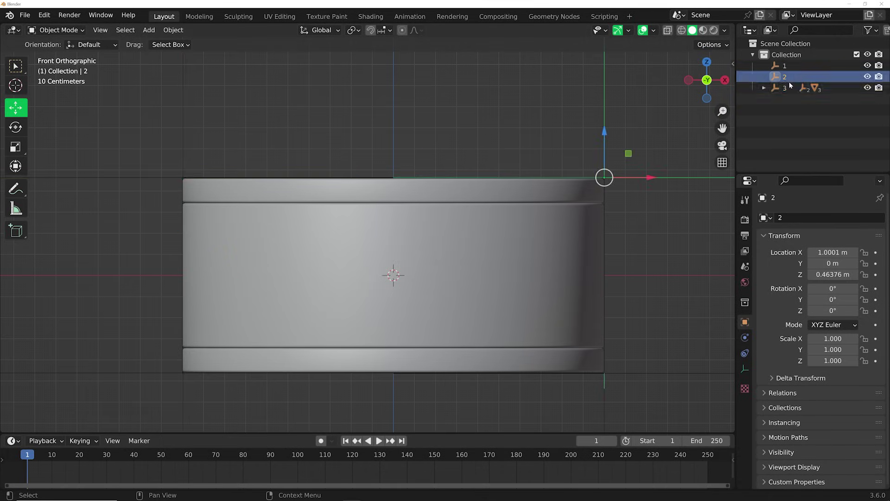
key(ctrl+p)
click(531, 143)
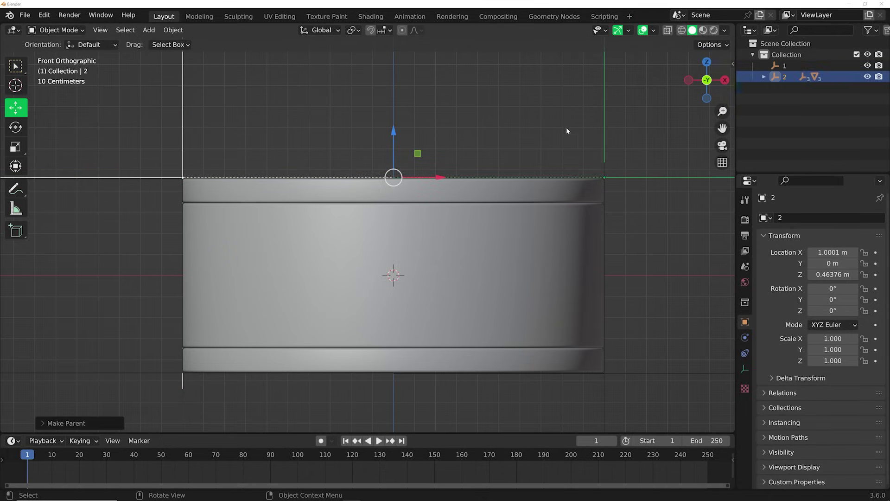
click(778, 67)
key(ctrl+p)
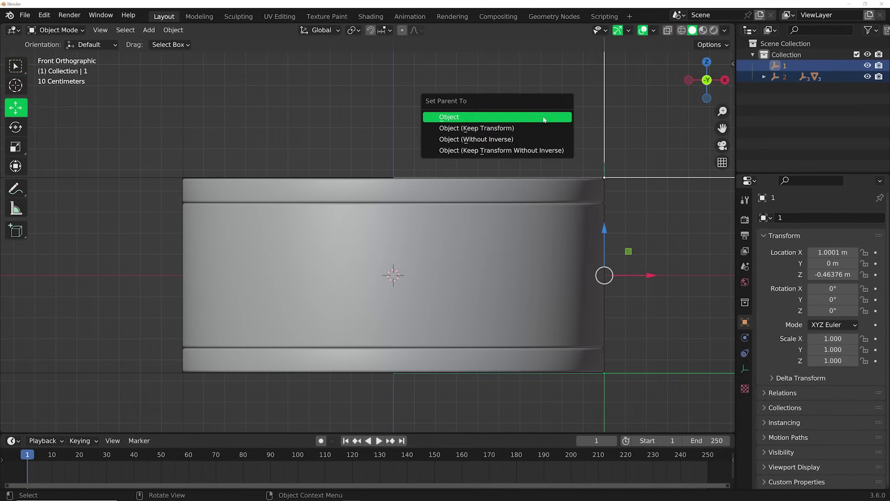
click(544, 119)
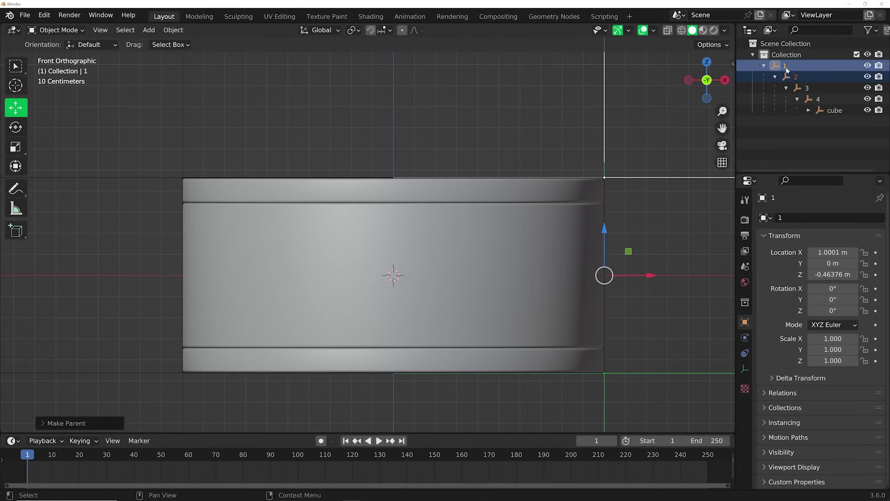
shift+middle_drag(546, 228, 374, 224)
scroll(377, 243, down, 4)
Keyframe Y rotations on empties 1 and 2, 20 frames apart.
scroll(352, 263, up, 3)
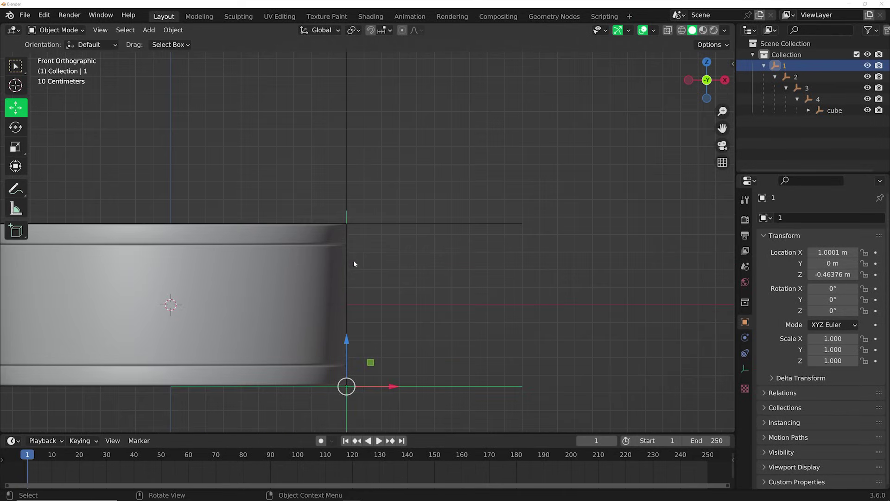
key(Return)
click(290, 421)
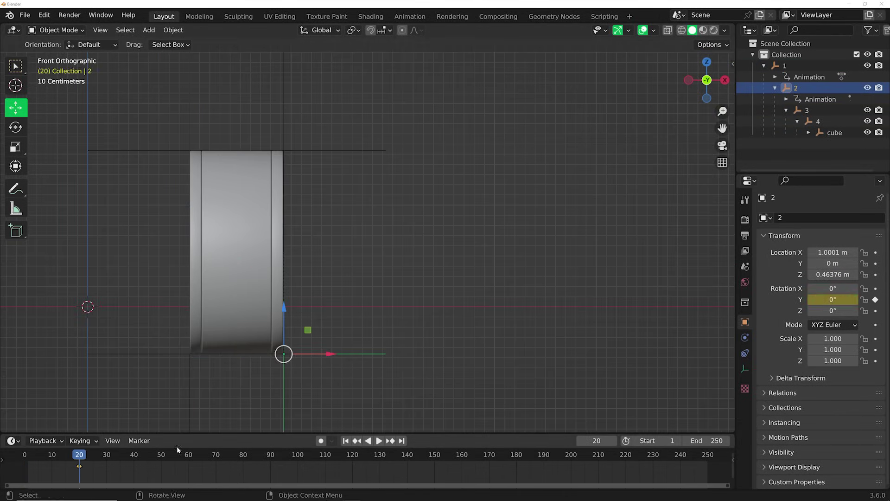
key(Up)
key(bracketright)
key(i)
Keyframe empties 3 and 4 through frame 80, set End to 80, and play the flip.
key(Up)
key(bracketright)
key(i)
key(Up)
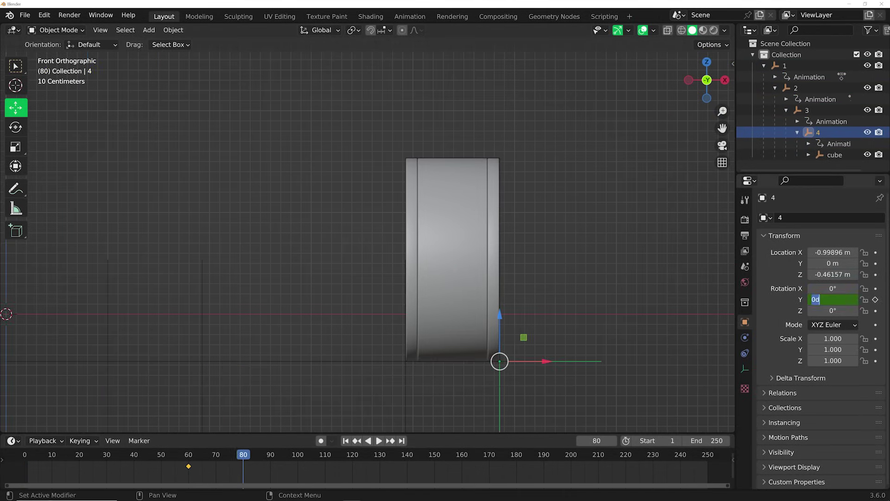
key(i)
key(ctrl+End)
key(space)
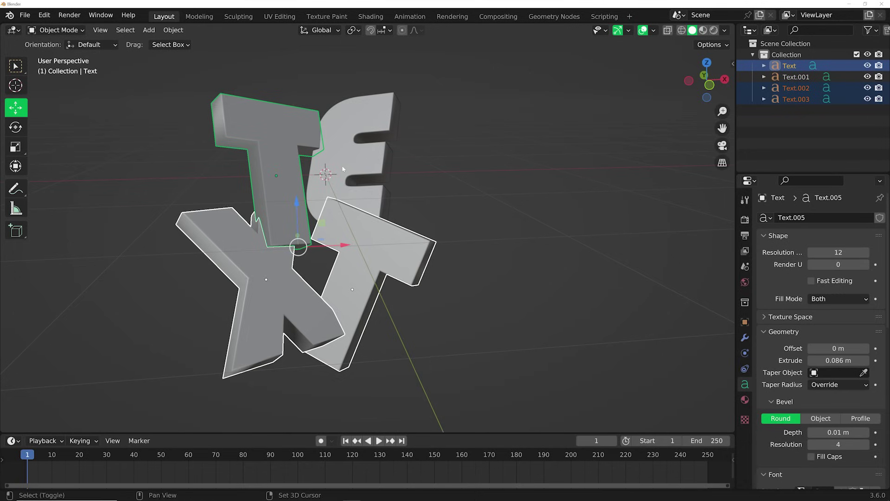
Convert the four letter text objects to meshes and join them into one.
shift+click(343, 168)
right_click(344, 168)
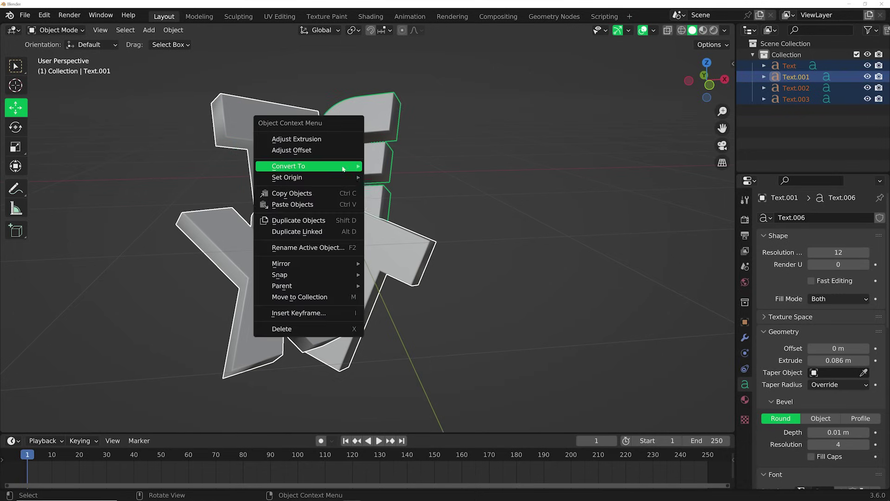
mouse_move(353, 165)
click(389, 177)
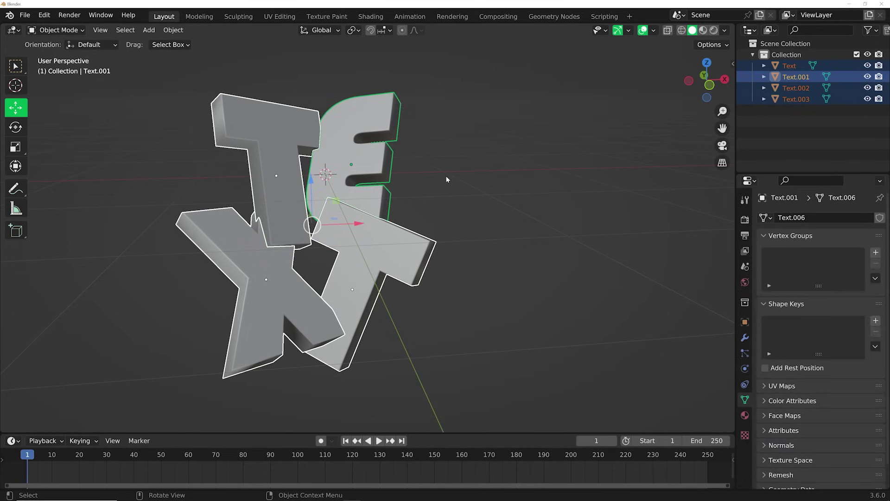
key(ctrl+j)
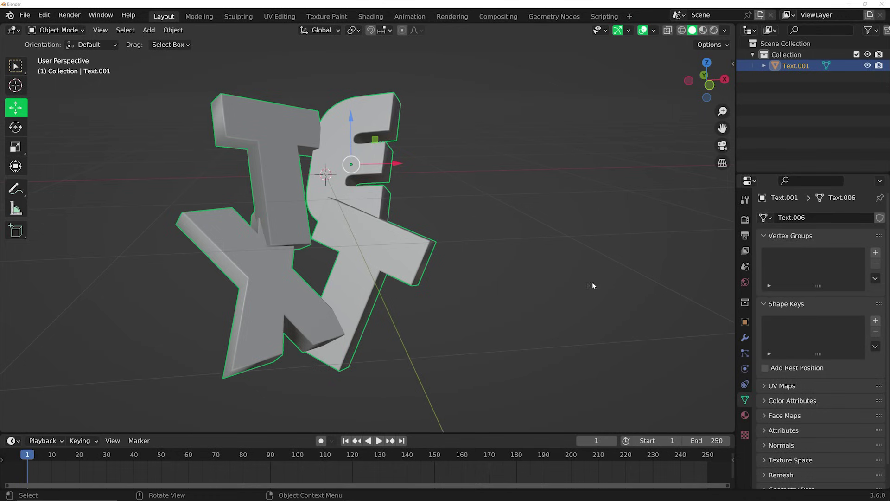
Add a Remesh modifier with a voxel size of 0.0133 m.
click(745, 337)
click(820, 218)
click(649, 373)
drag(844, 268, 828, 267)
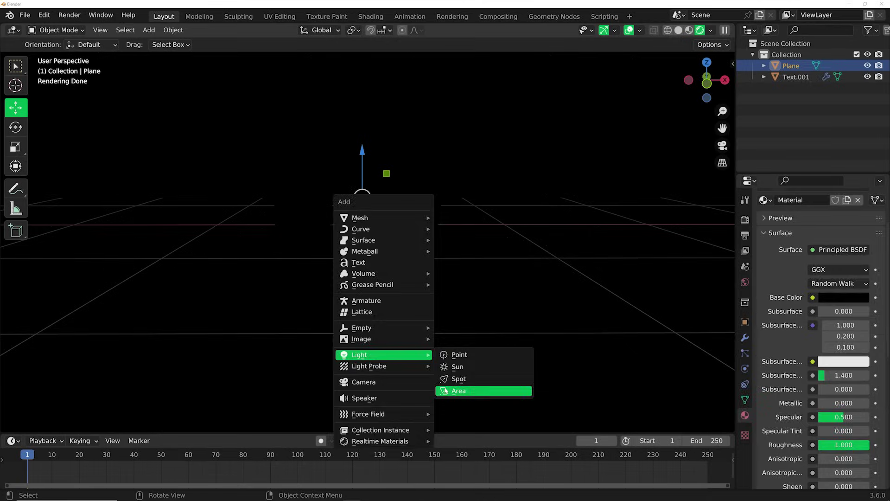
Add an area light, raise it straight above the text, and scale it.
click(465, 390)
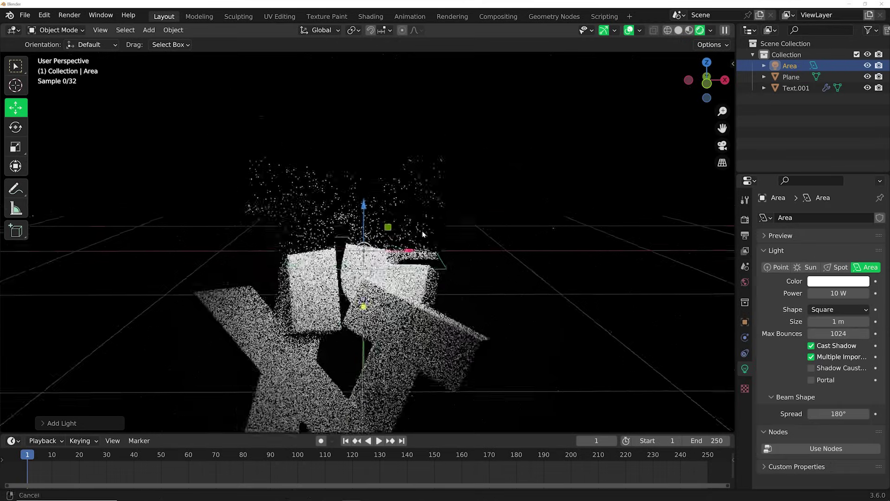
drag(387, 219, 409, 100)
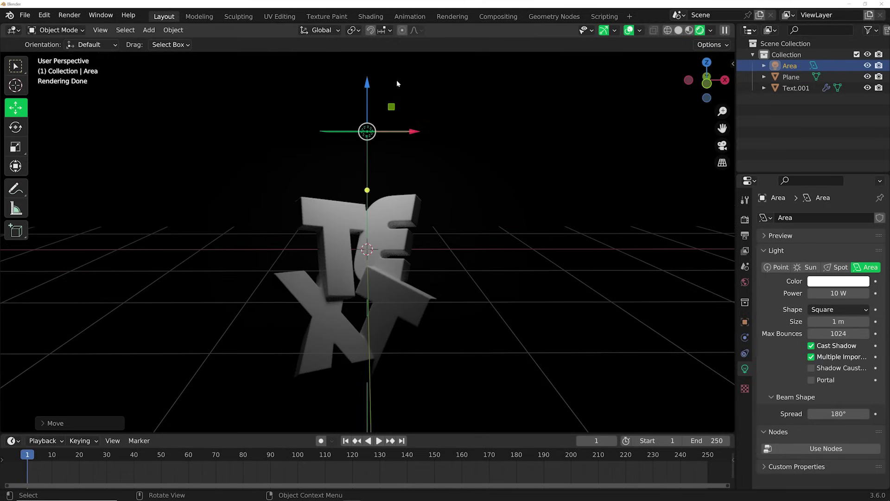
key(s)
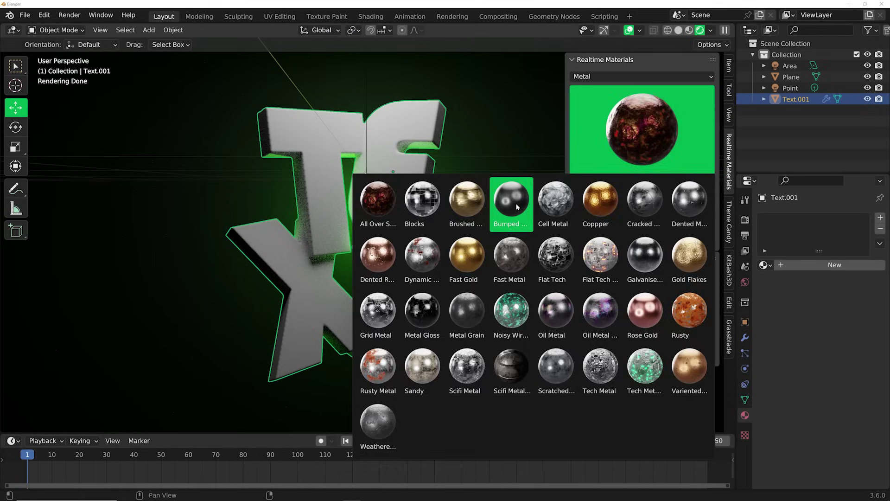
Assign the Bumped Metal preset to the text, then make the area light active again.
click(518, 207)
click(613, 185)
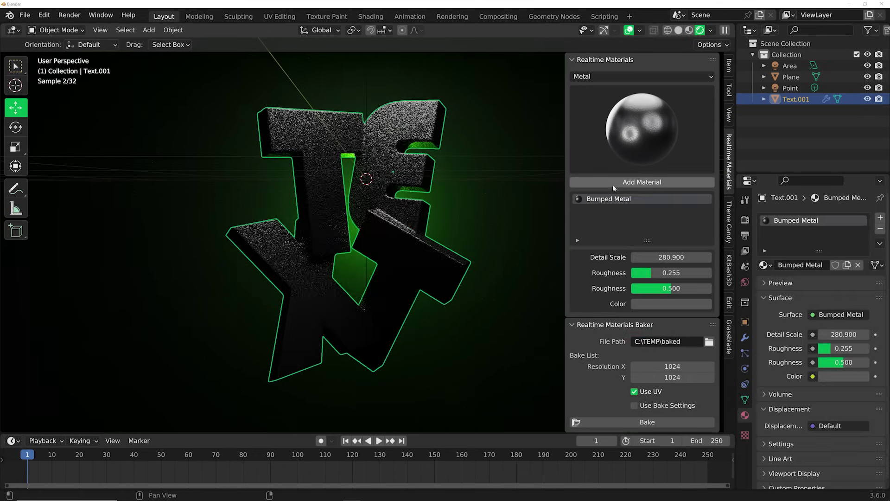
key(ctrl+z)
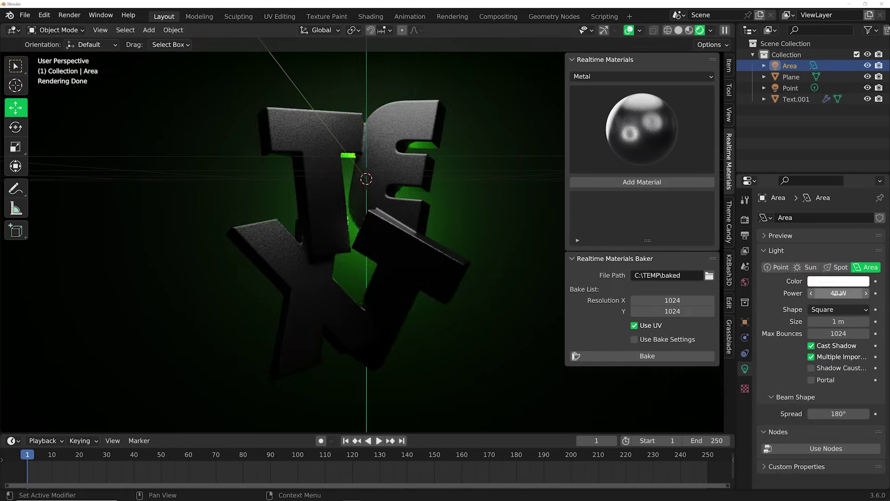